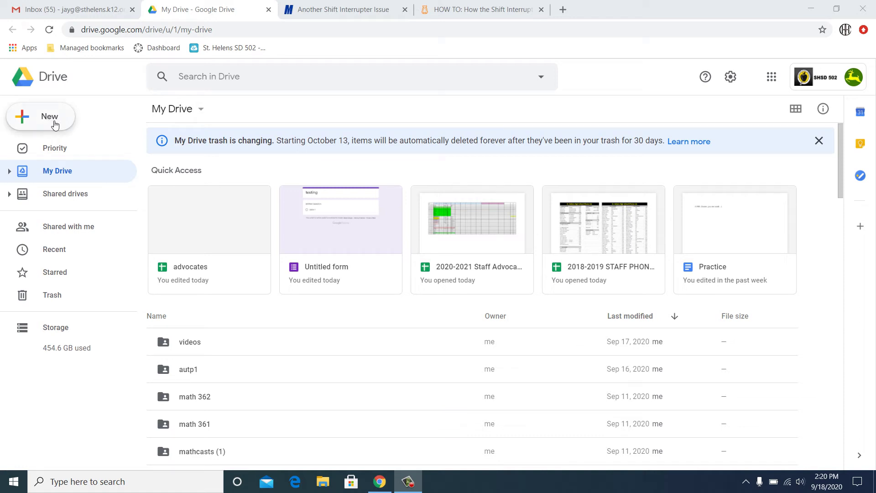
- Open Google Drive's New menu to create a blank Google Doc
click(54, 124)
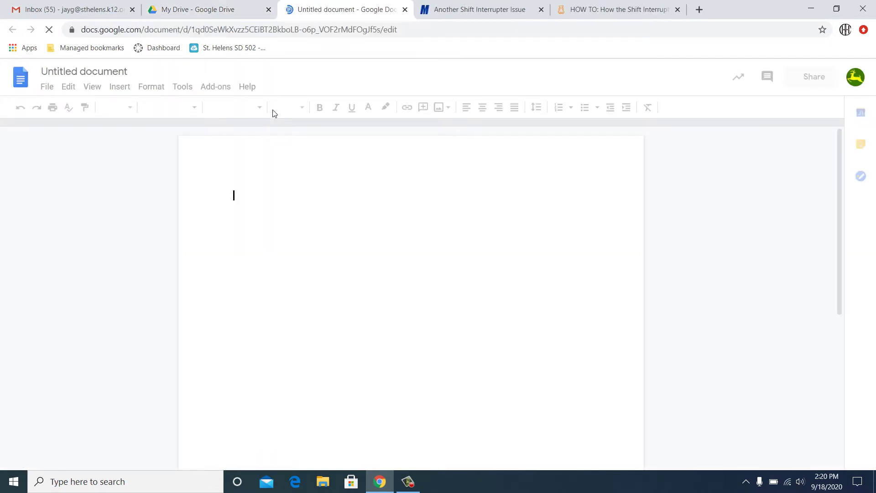
- Rename the untitled document to 'preciously'
click(111, 73)
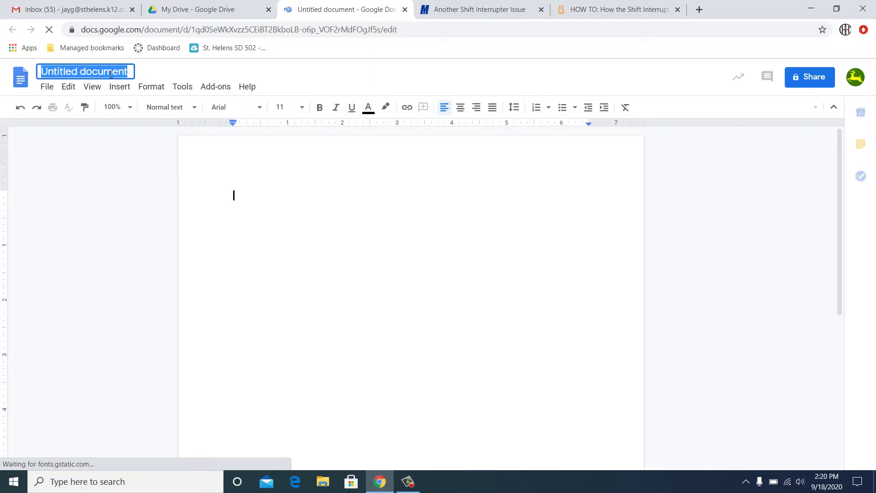
text(pr)
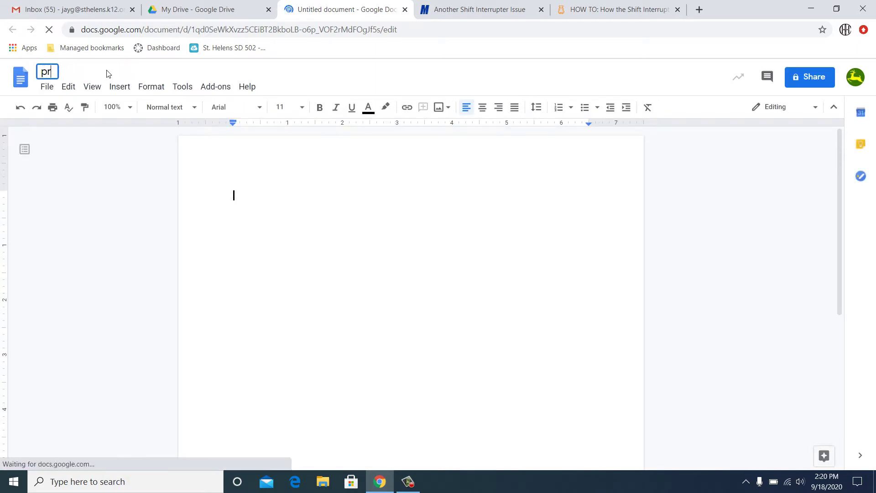
text(ed)
key(BackSpace)
text(ca)
key(BackSpace)
key(BackSpace)
key(BackSpace)
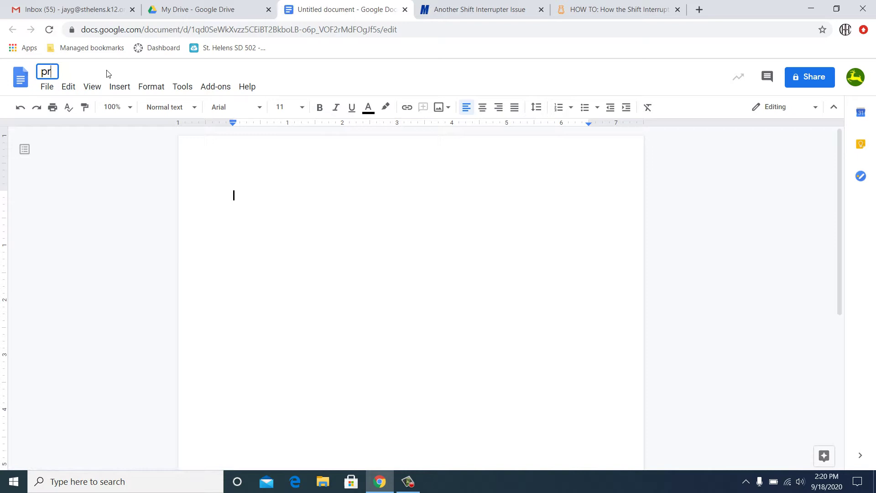
text(eciously)
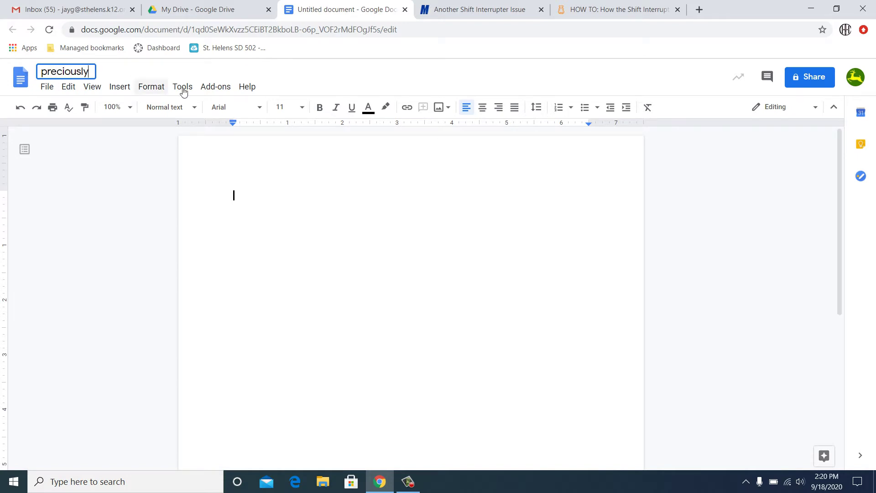
click(305, 182)
- Type 'Hello this is fun. :)' on the document's first line
right_click(306, 183)
click(278, 213)
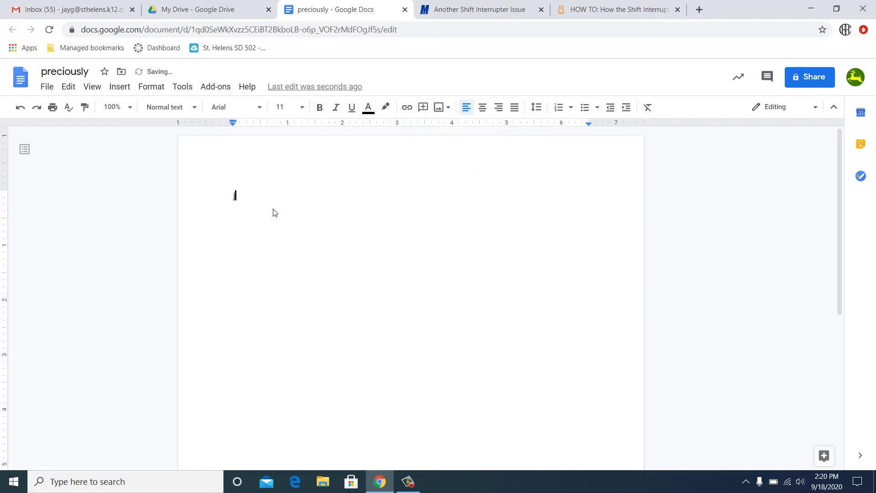
text(Hello this is fun.  :))
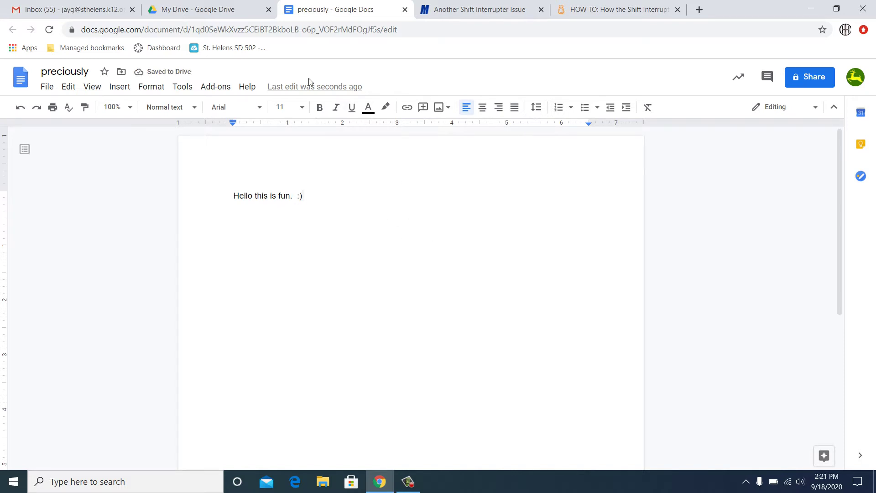
- Download the preciously document as a PDF Document (.pdf)
click(408, 482)
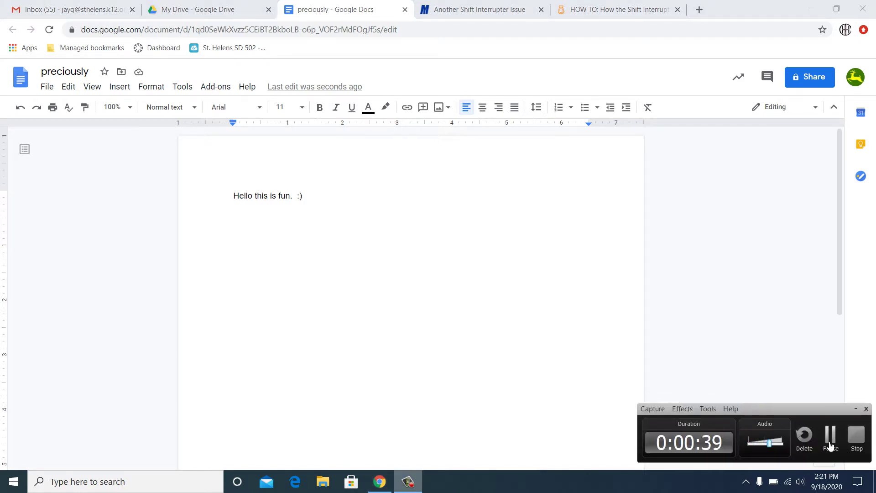
click(829, 438)
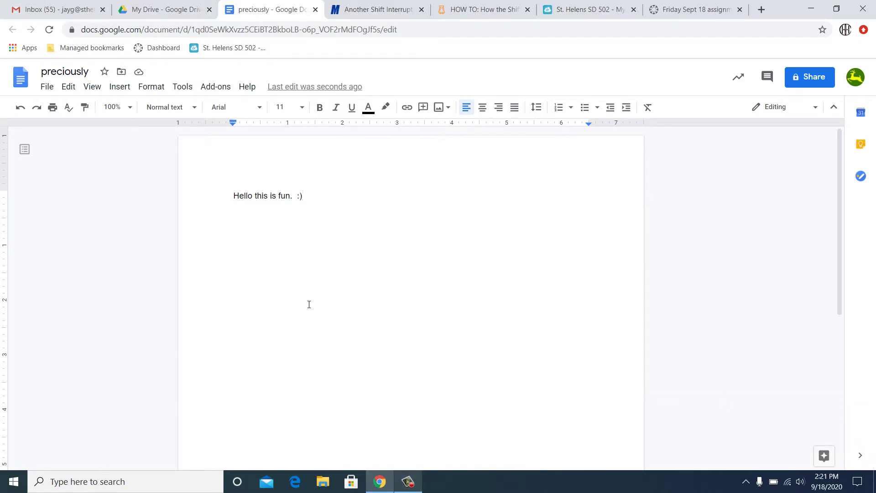
click(49, 89)
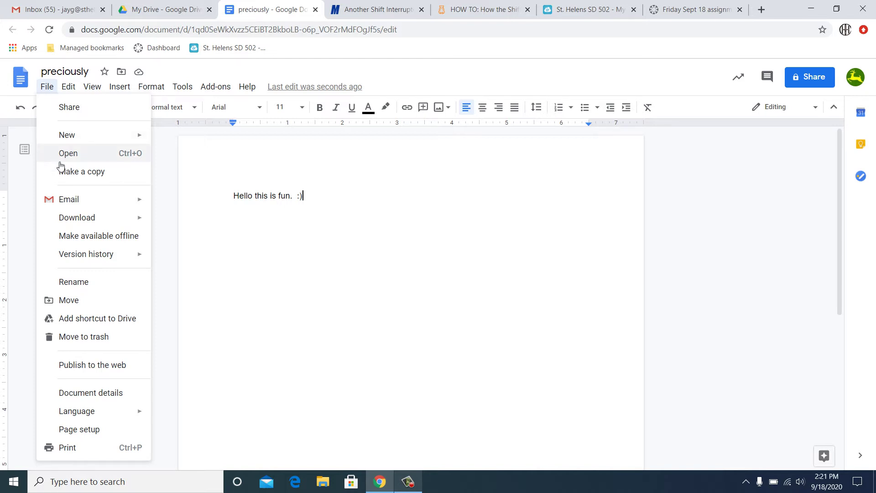
mouse_move(71, 224)
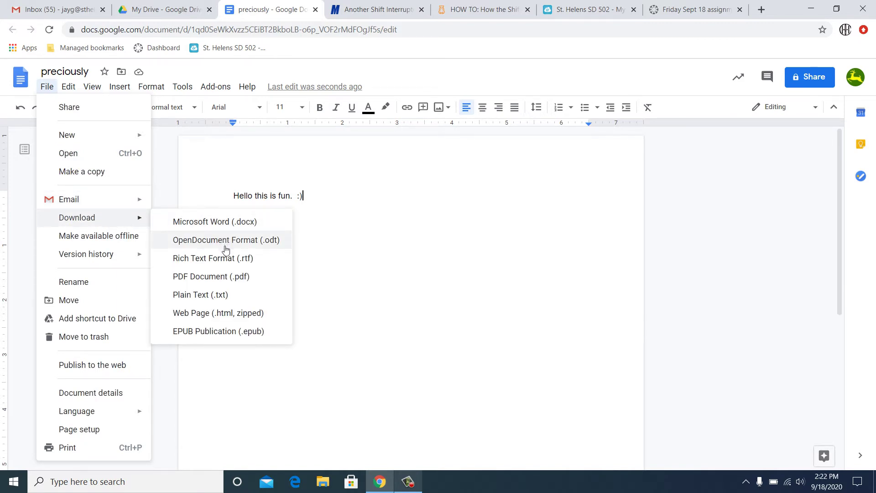
click(221, 279)
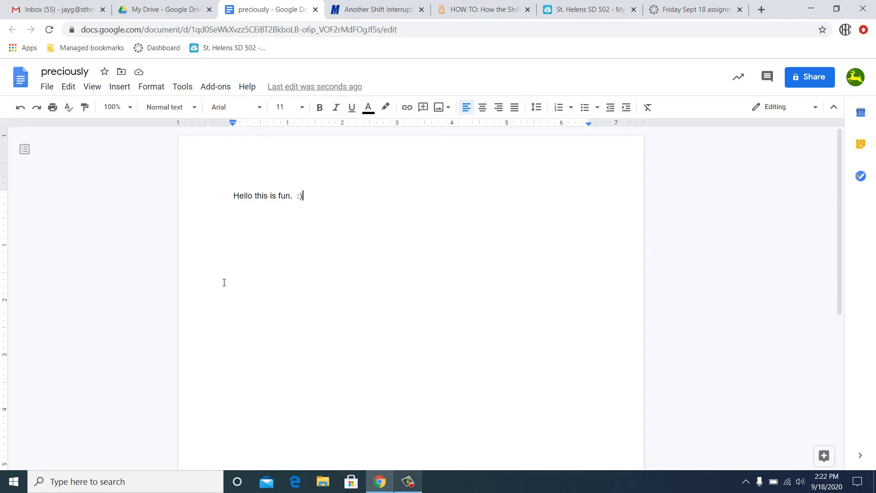
- Download the preciously document as a Microsoft Word (.docx) file
click(47, 88)
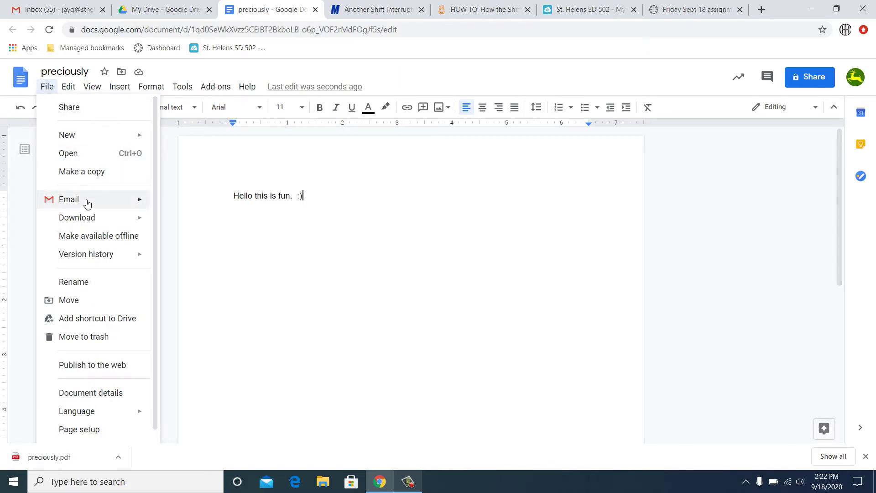
mouse_move(87, 204)
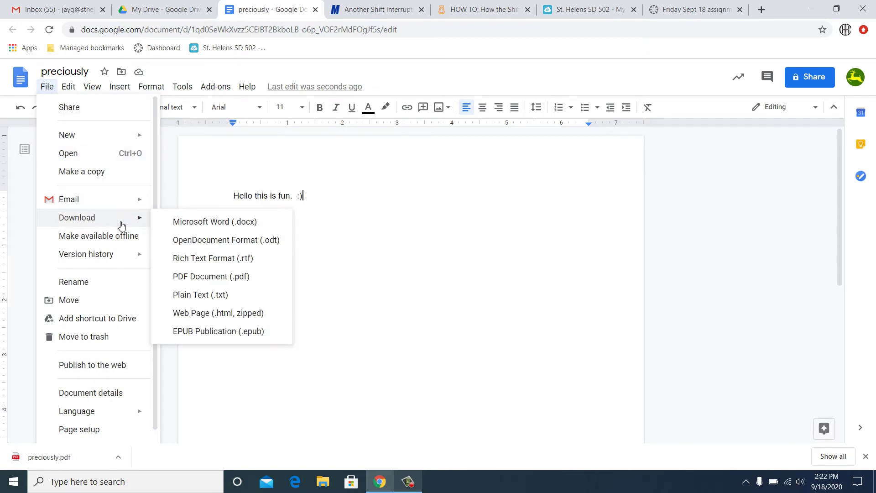
click(208, 227)
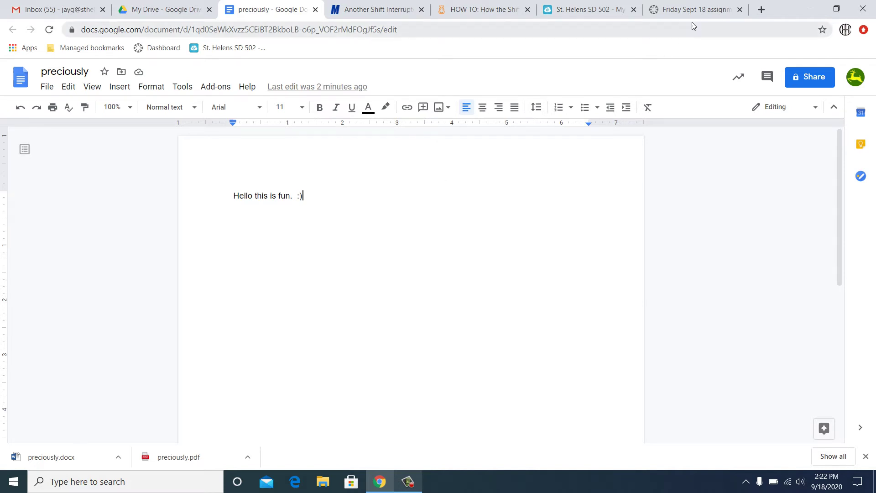
- Start a submission for the Friday Sept 18 assignment on its File Upload tab
click(697, 10)
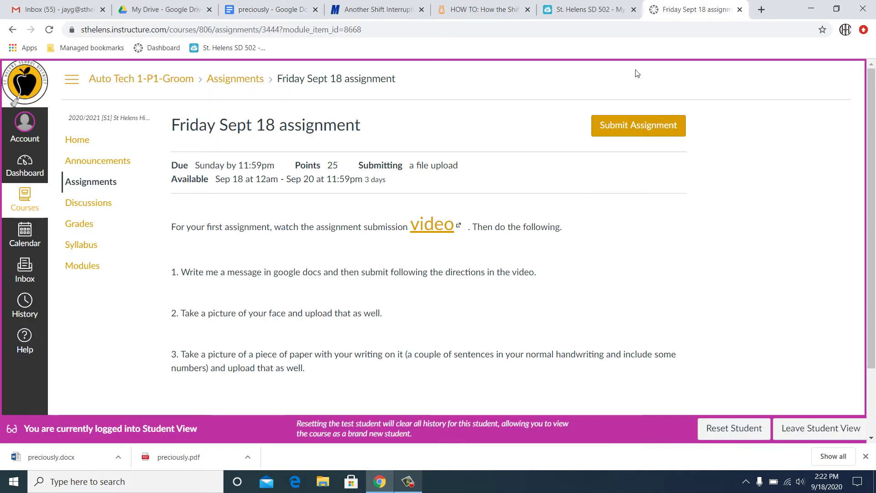
click(613, 125)
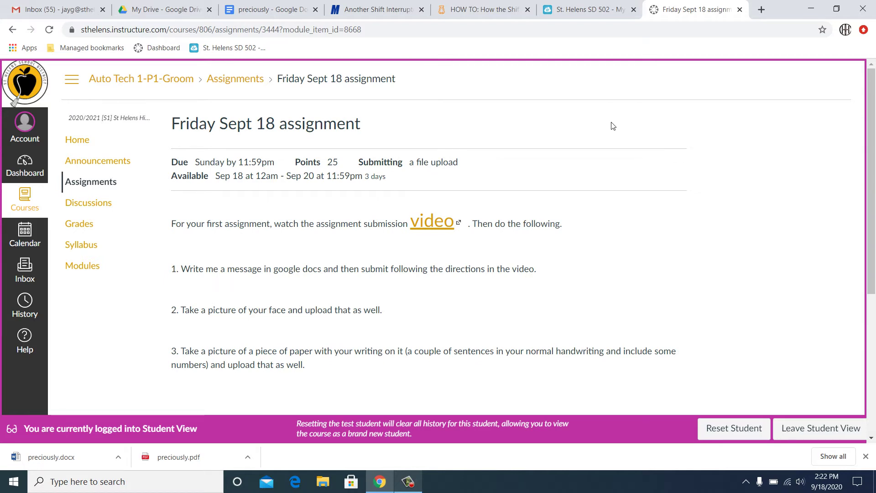
scroll(596, 143, down, 3)
scroll(596, 143, up, 3)
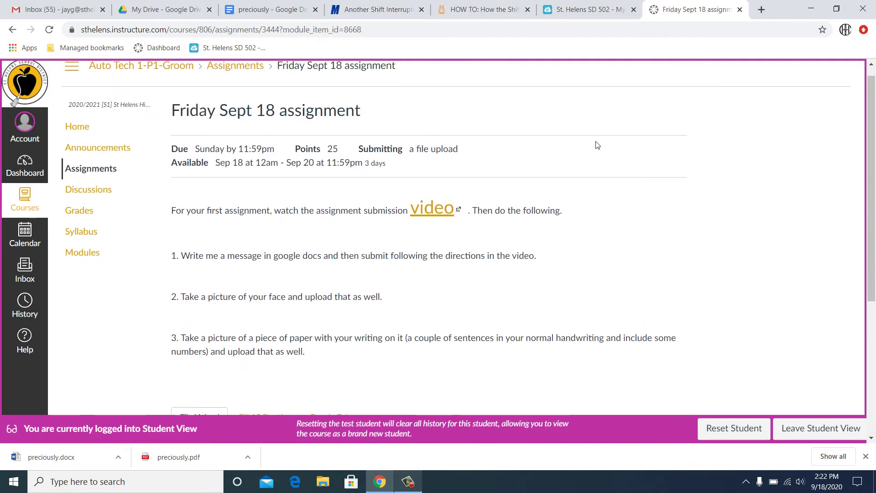
scroll(597, 143, down, 3)
scroll(596, 143, down, 1)
scroll(603, 129, down, 2)
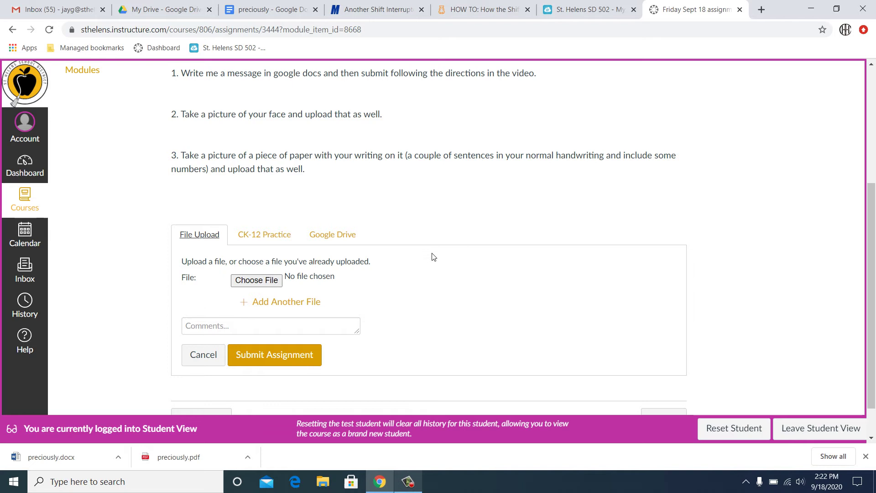
- Attach preciously.docx from the Downloads folder to the upload form
click(257, 280)
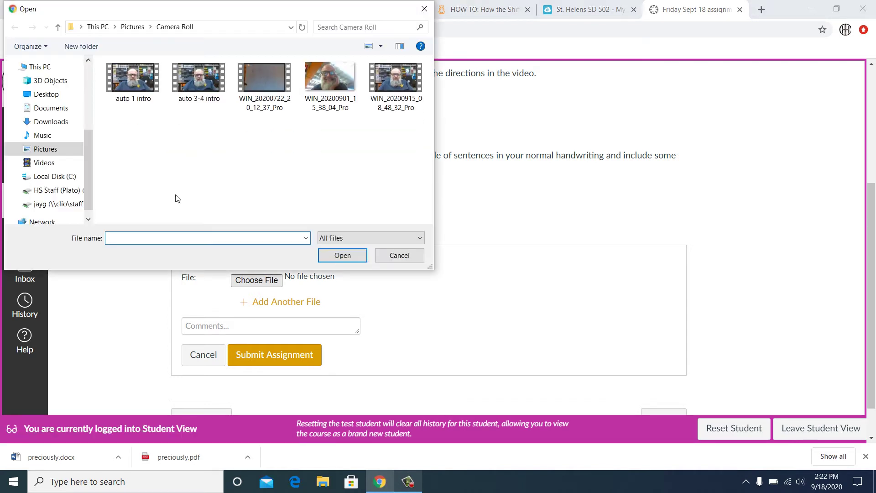
click(55, 122)
click(131, 94)
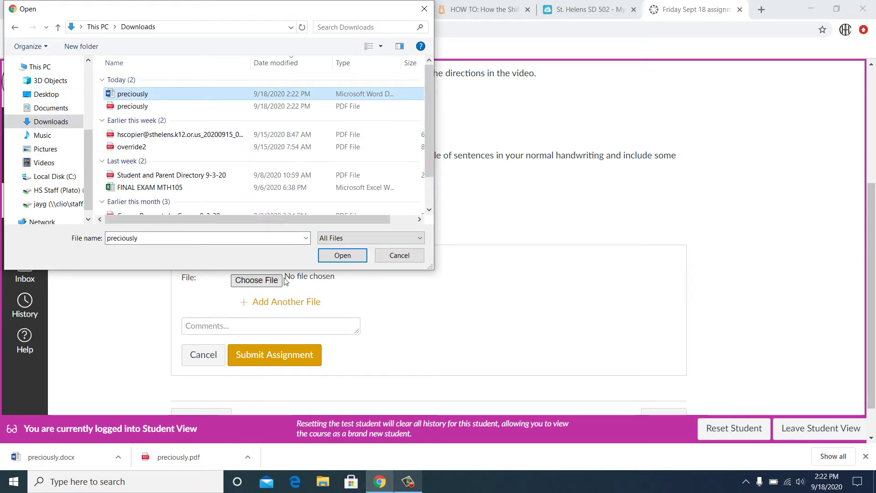
click(331, 259)
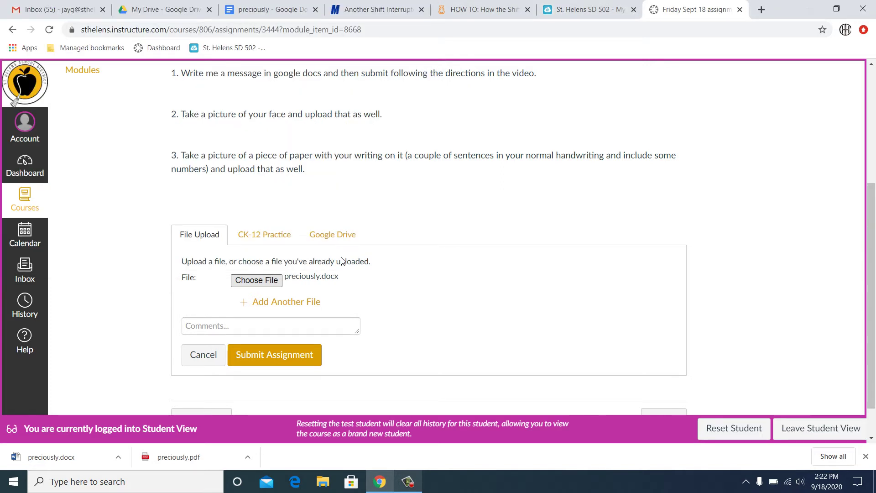
click(254, 285)
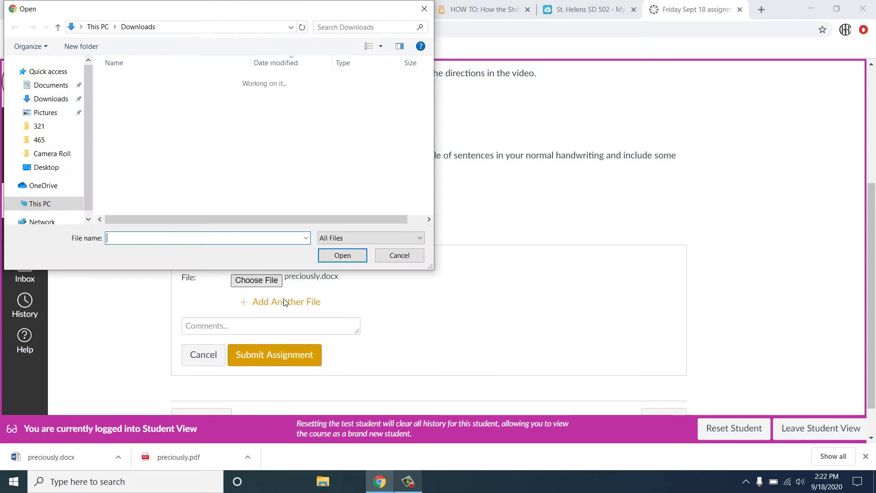
click(400, 256)
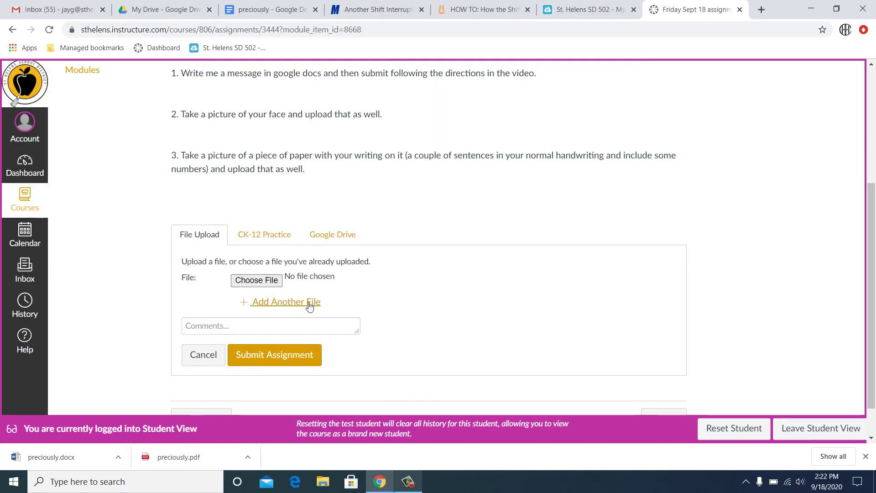
click(257, 283)
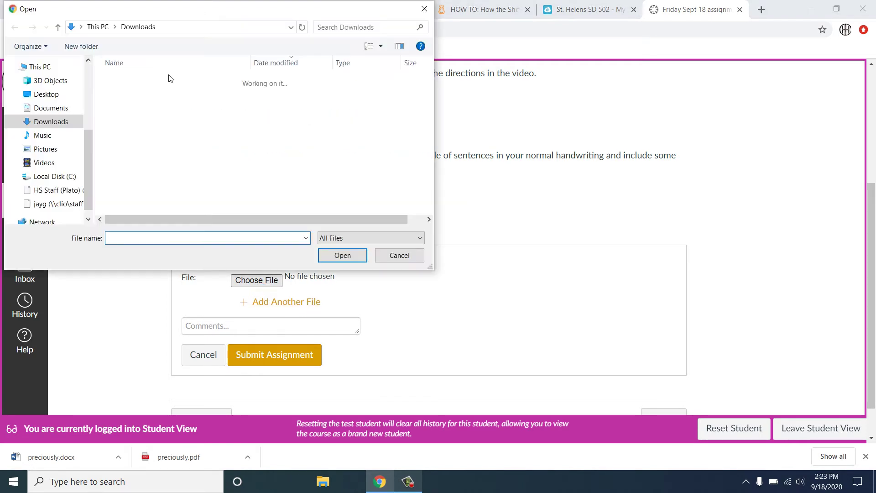
click(171, 93)
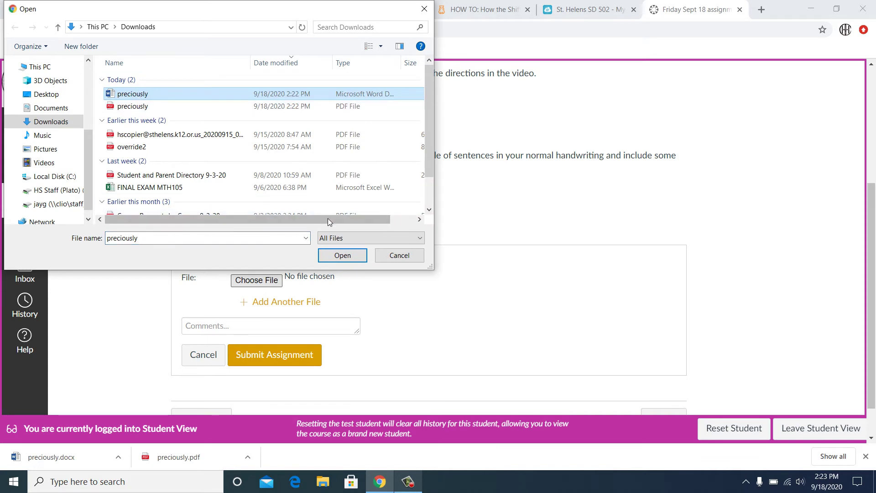
click(342, 255)
- Add a second file slot and attach preciously.pdf
click(313, 306)
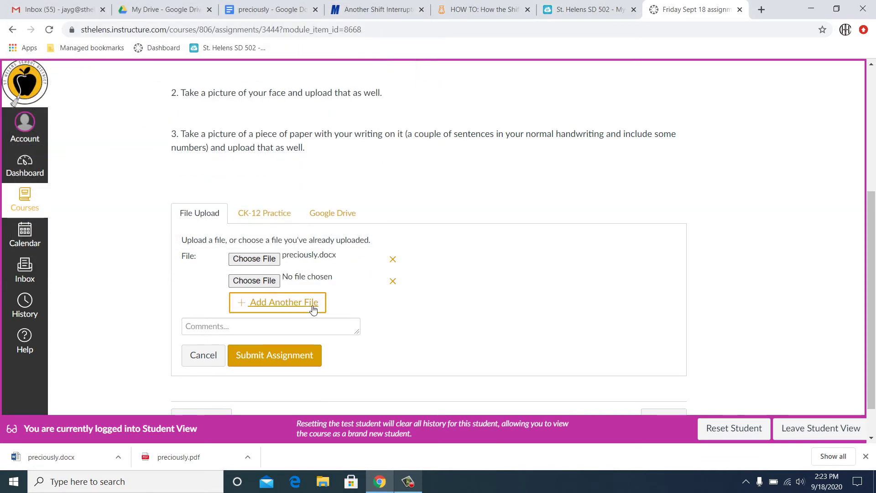
click(255, 281)
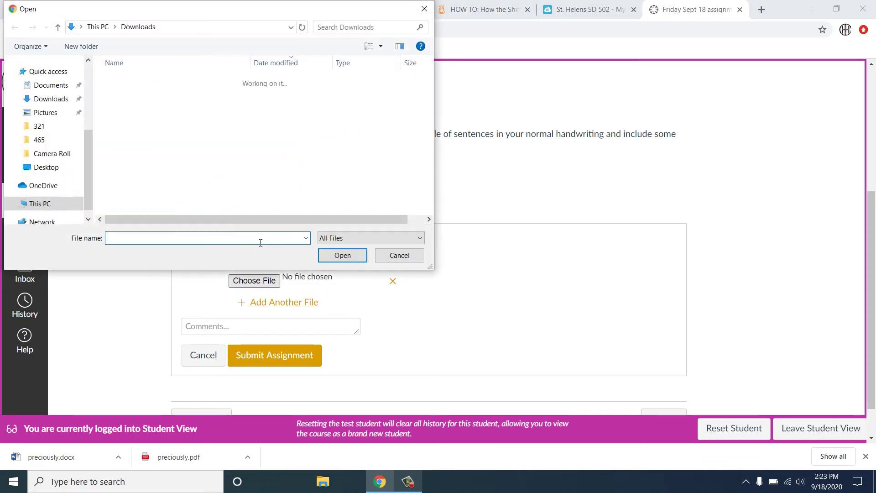
click(164, 107)
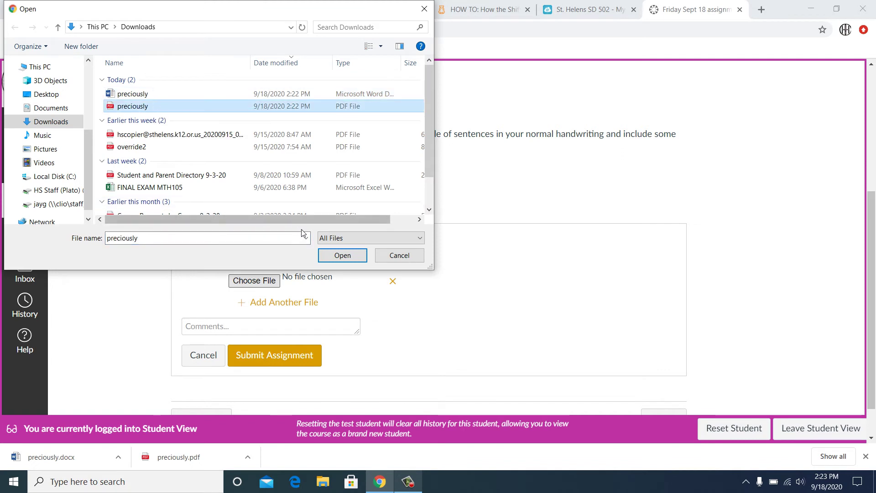
click(343, 255)
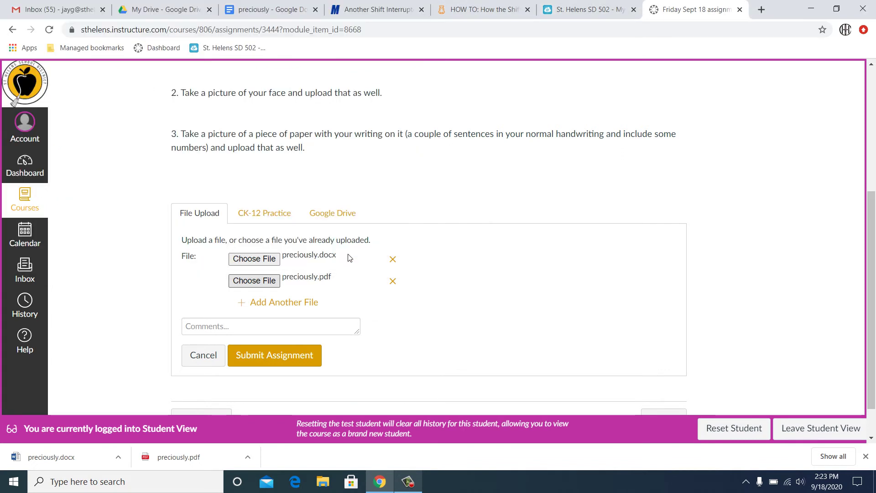
- Submit the Friday Sept 18 assignment with preciously.docx and preciously.pdf
click(289, 352)
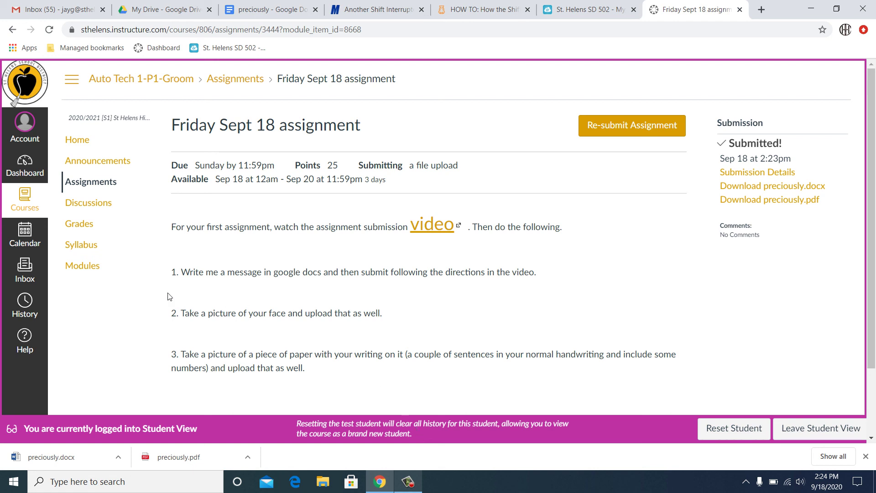
- Switch back to the preciously tab, show the File > Download formats, then close the menu
click(276, 12)
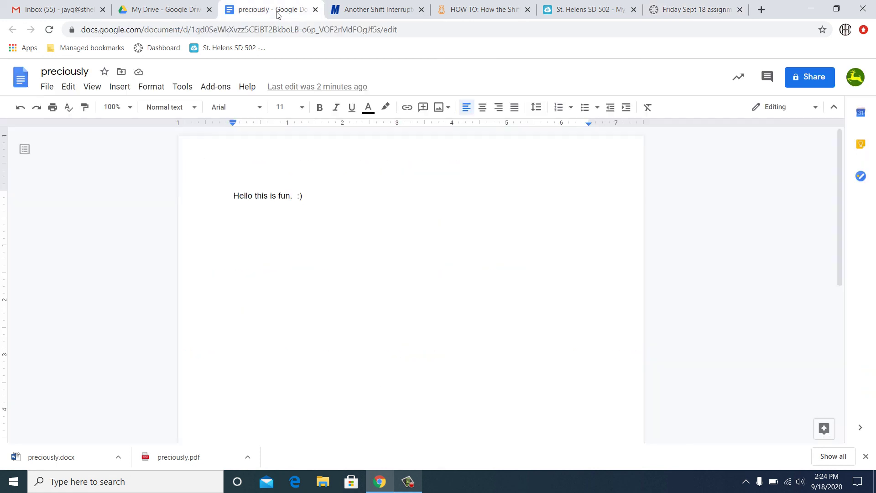
click(66, 89)
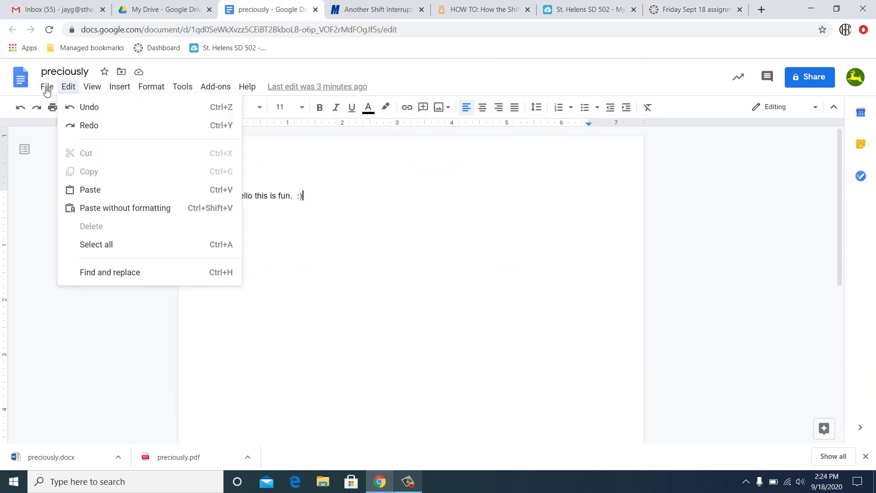
click(46, 89)
click(46, 89)
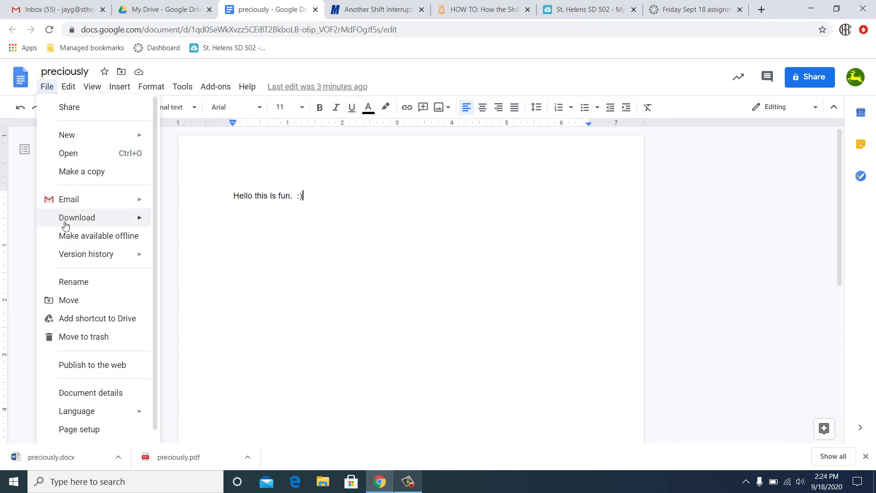
mouse_move(66, 224)
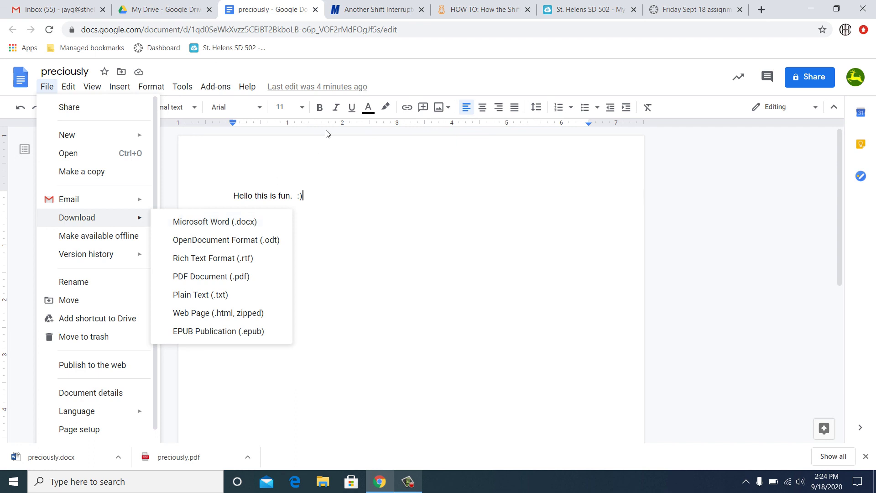
click(407, 482)
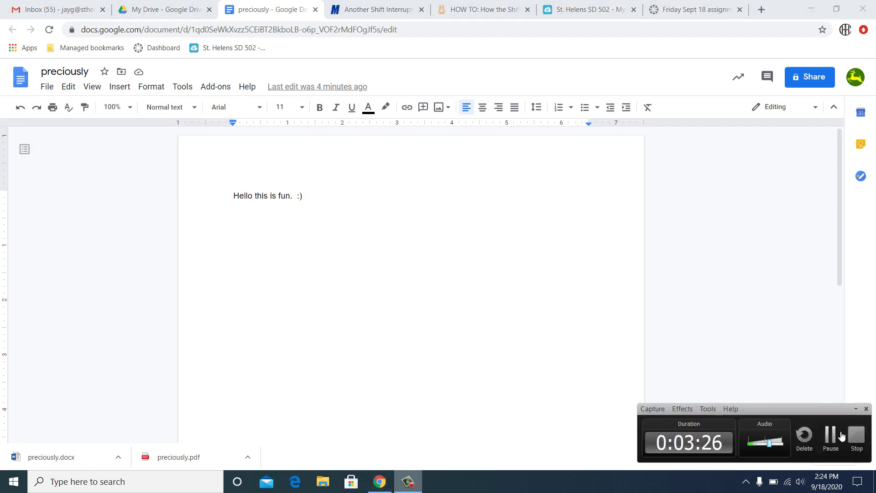